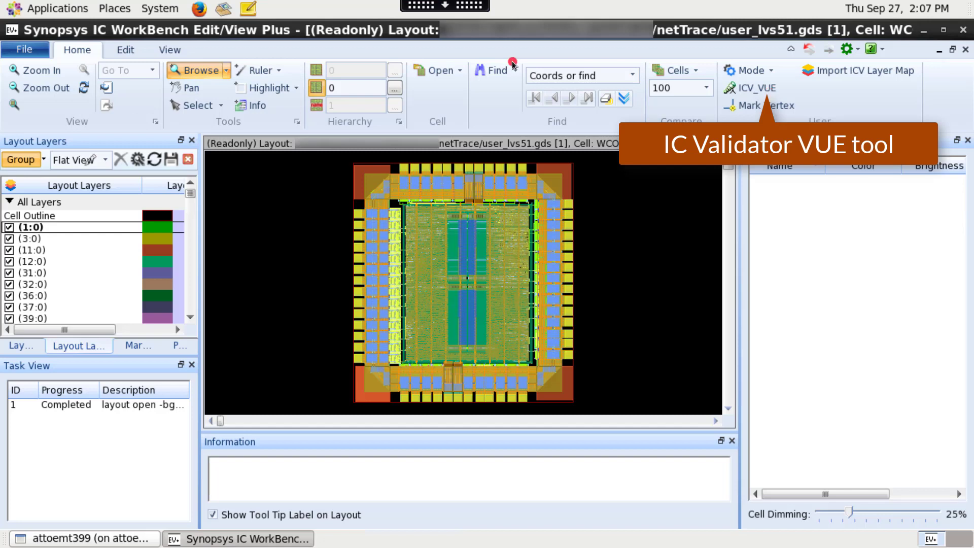
Step: Load the DESIGN1_DRC1.vue run results in IC Validator VUE to show its LVS errors
{"action": "left_click", "coordinate": [767, 89]}
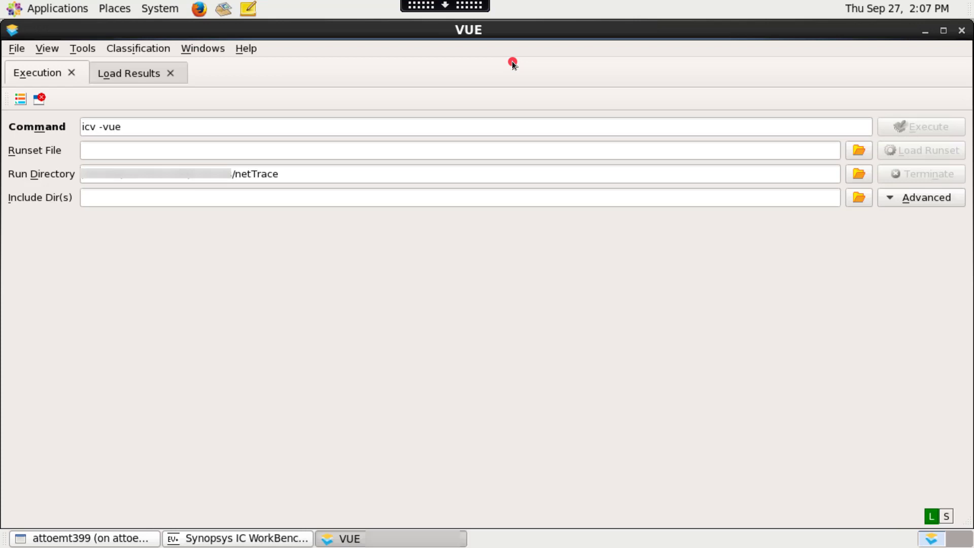
{"action": "left_click", "coordinate": [136, 77]}
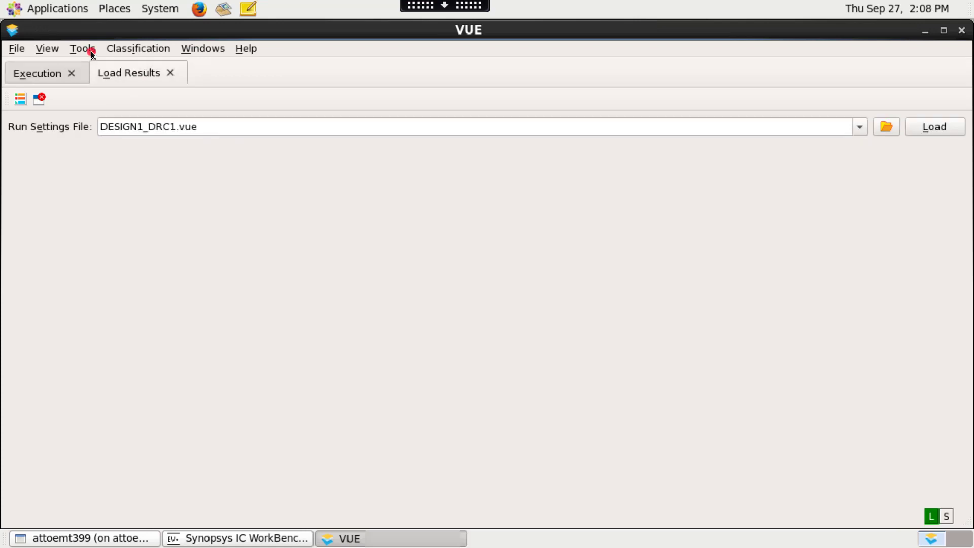
{"action": "left_click", "coordinate": [926, 131]}
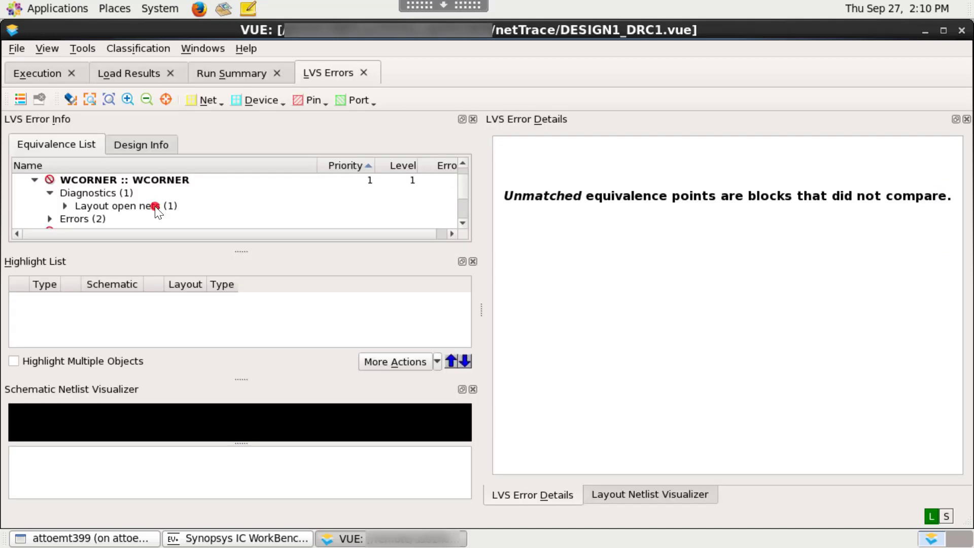
Step: Select 'Layout open nets' in the Equivalence List and start a net trace of net 203
{"action": "left_click", "coordinate": [156, 206]}
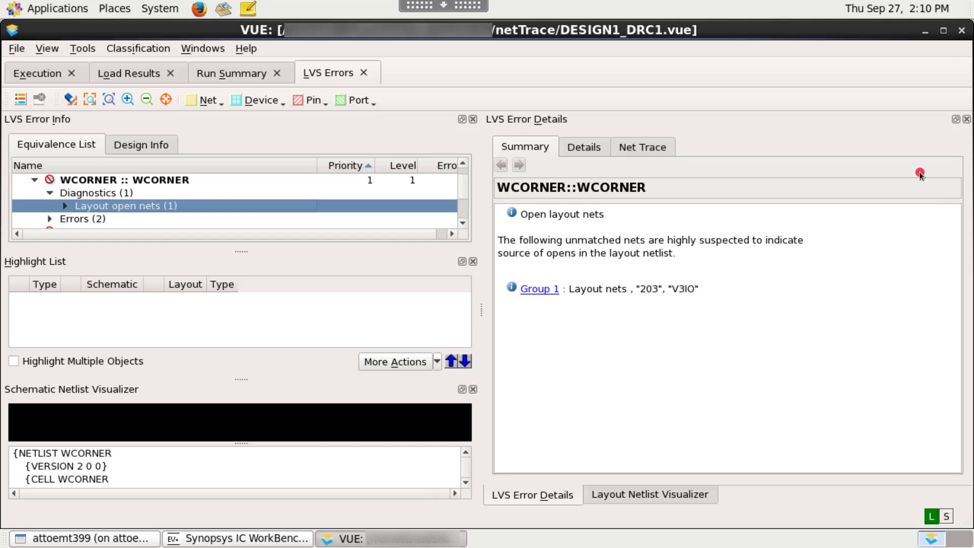
{"action": "left_click", "coordinate": [660, 154]}
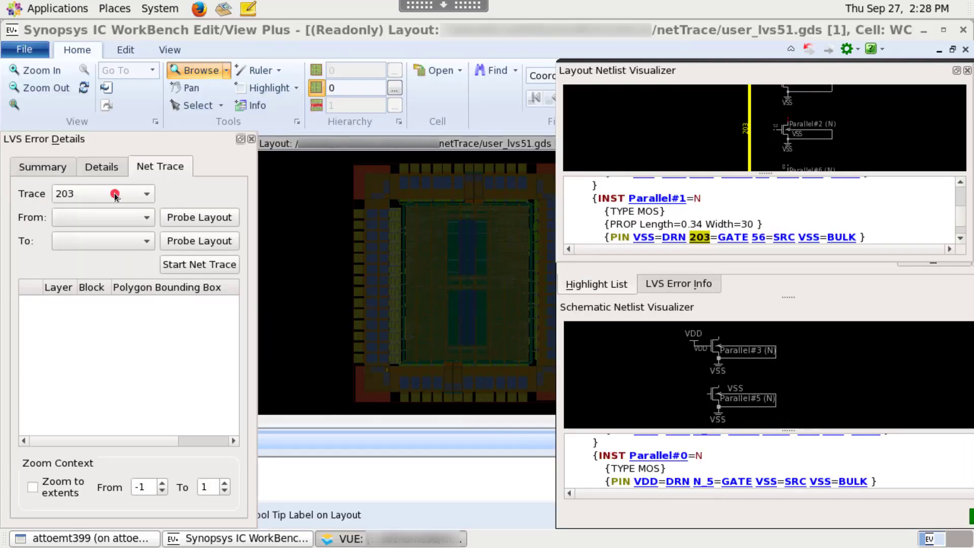
Step: Choose VDD as the net to trace in the Net Trace panel
{"action": "left_click", "coordinate": [115, 195]}
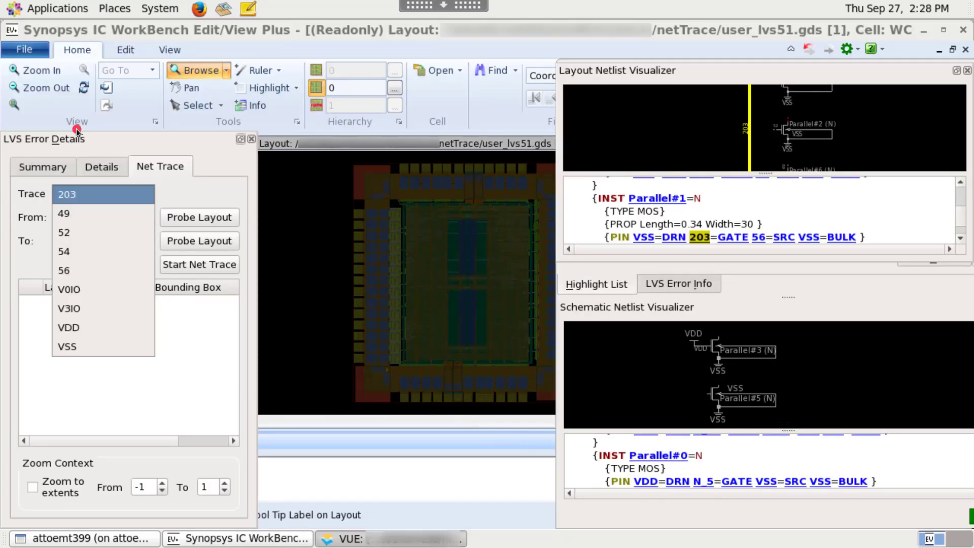
{"action": "left_click", "coordinate": [104, 327]}
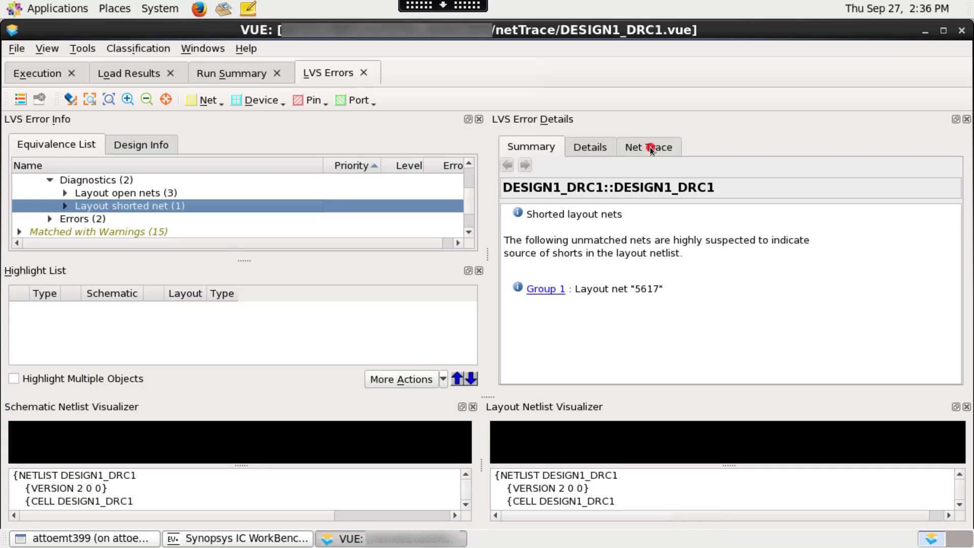
Step: Add shorted layout net 5617 to Net Trace, dismissing the too-many-nets notice
{"action": "left_click", "coordinate": [651, 149]}
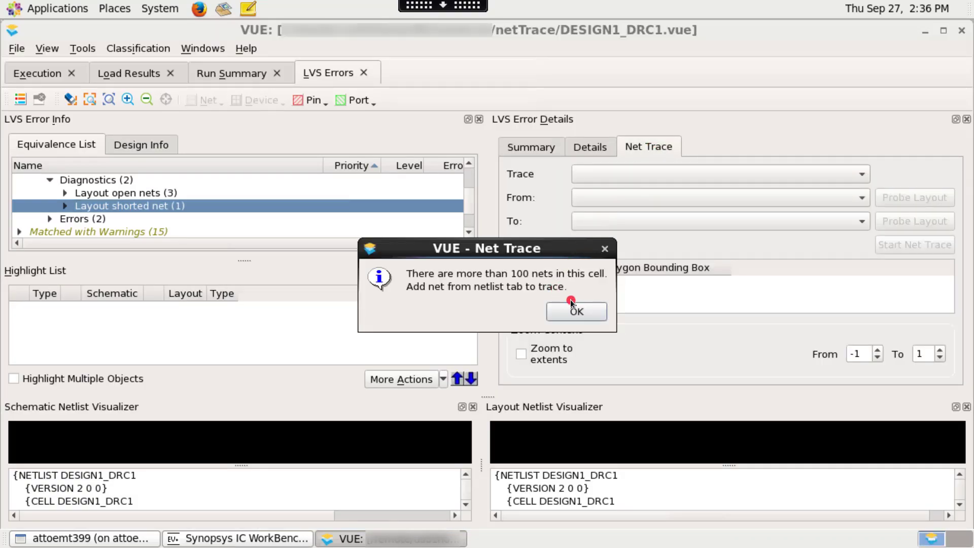
{"action": "left_click", "coordinate": [577, 312]}
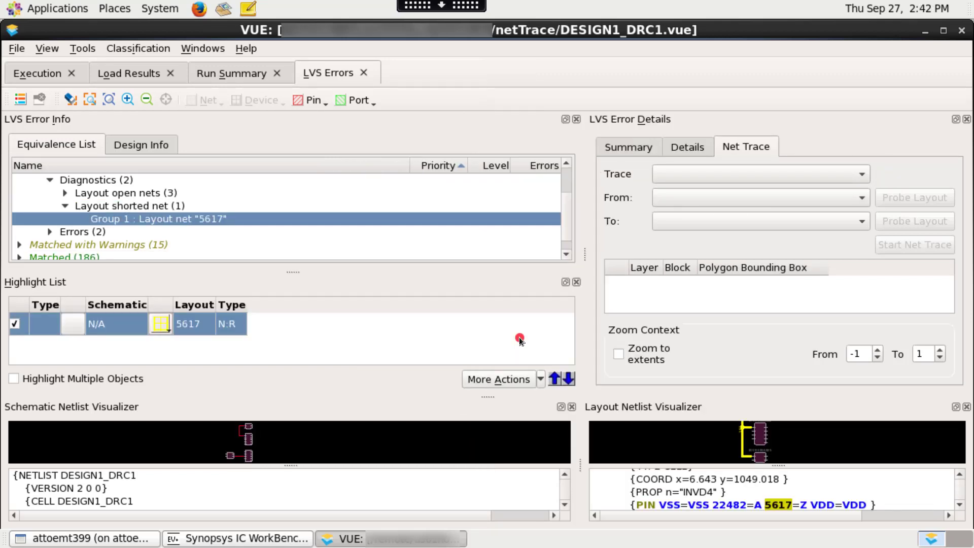
{"action": "right_click", "coordinate": [779, 506]}
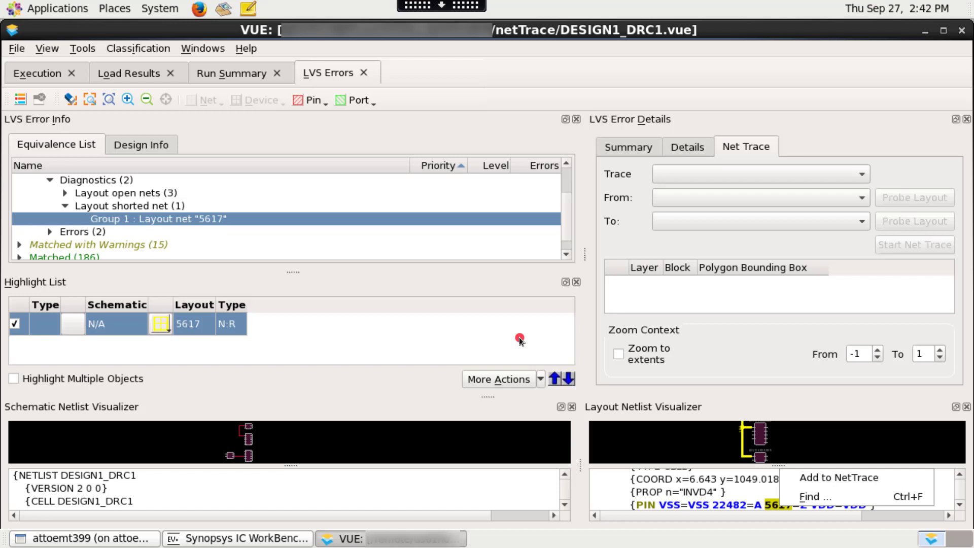
{"action": "left_click", "coordinate": [829, 485]}
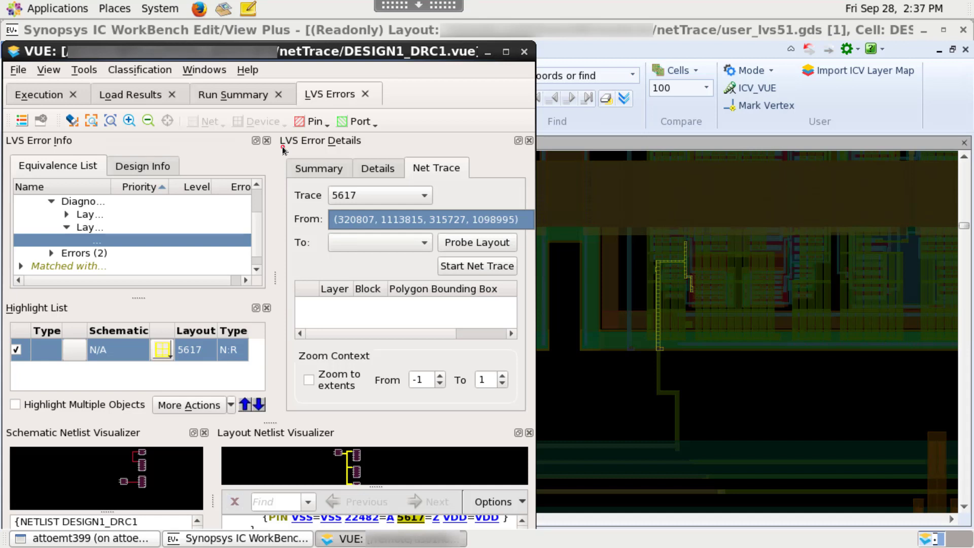
Step: Probe net 5617's end point in the layout and verify the To coordinates
{"action": "left_click", "coordinate": [476, 243]}
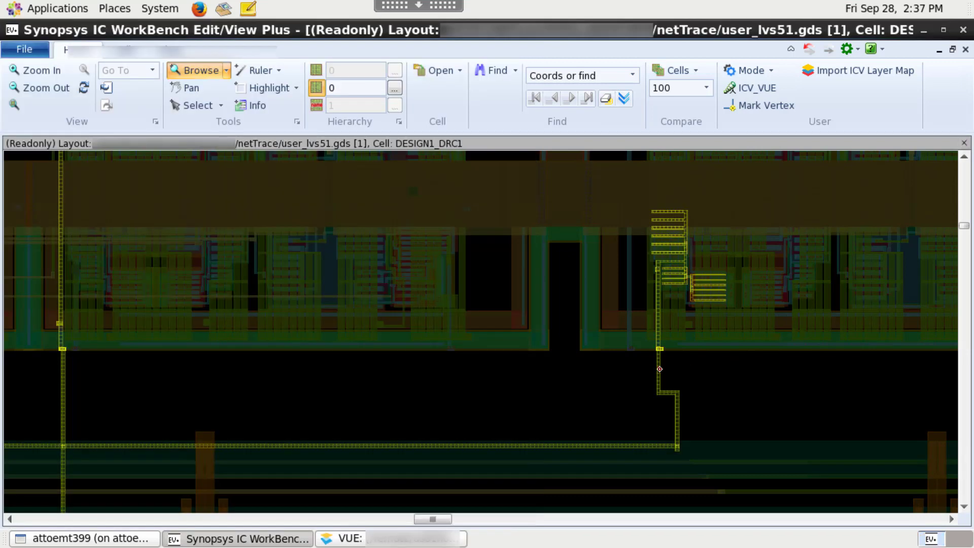
{"action": "left_click", "coordinate": [659, 369]}
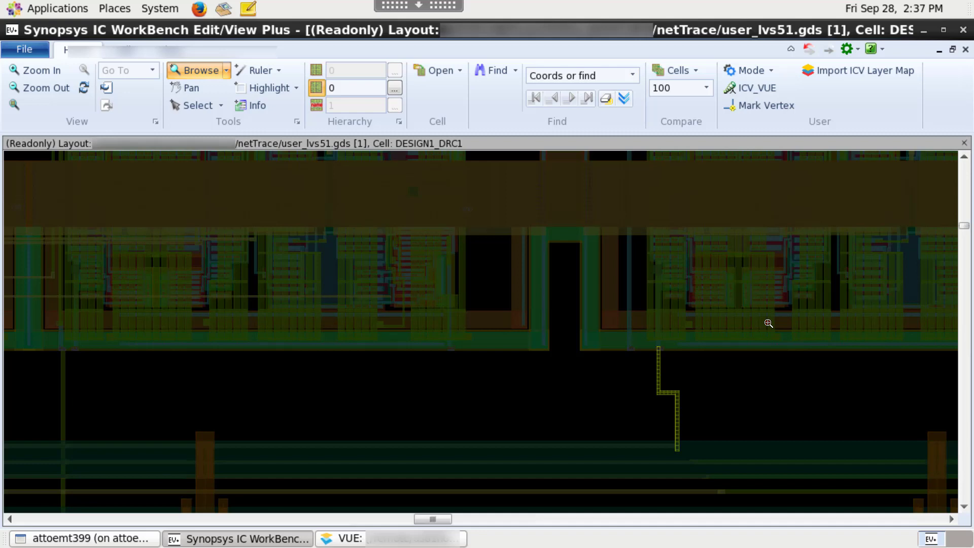
{"action": "left_click", "coordinate": [434, 539]}
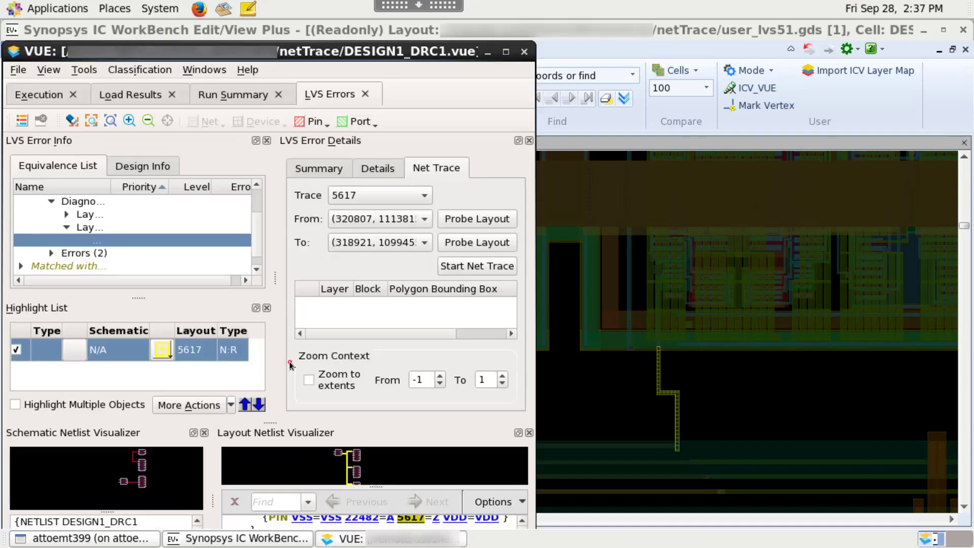
{"action": "left_click", "coordinate": [404, 244]}
{"action": "left_click", "coordinate": [406, 244]}
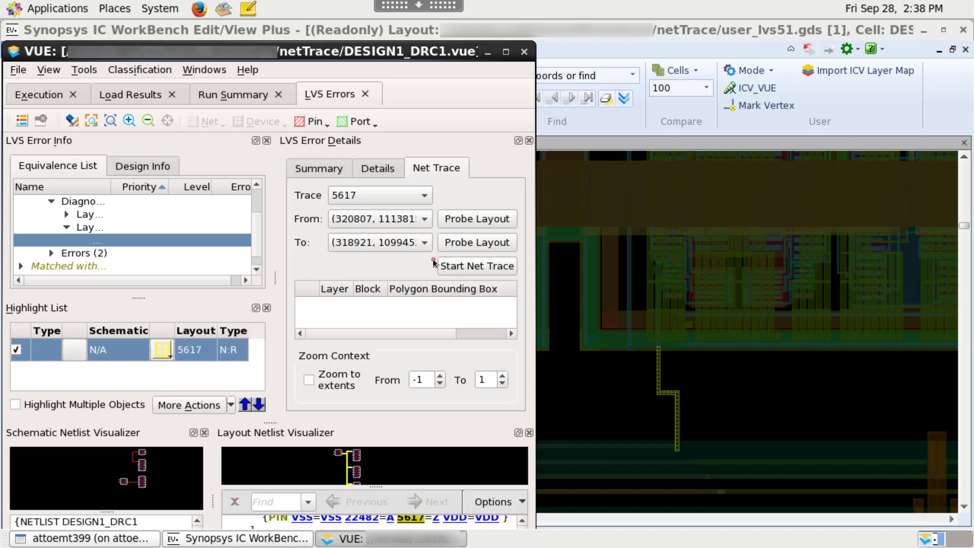
Step: Run the net 5617 trace and highlight its ME1 and ME2 polygons in the layout
{"action": "left_click", "coordinate": [449, 266]}
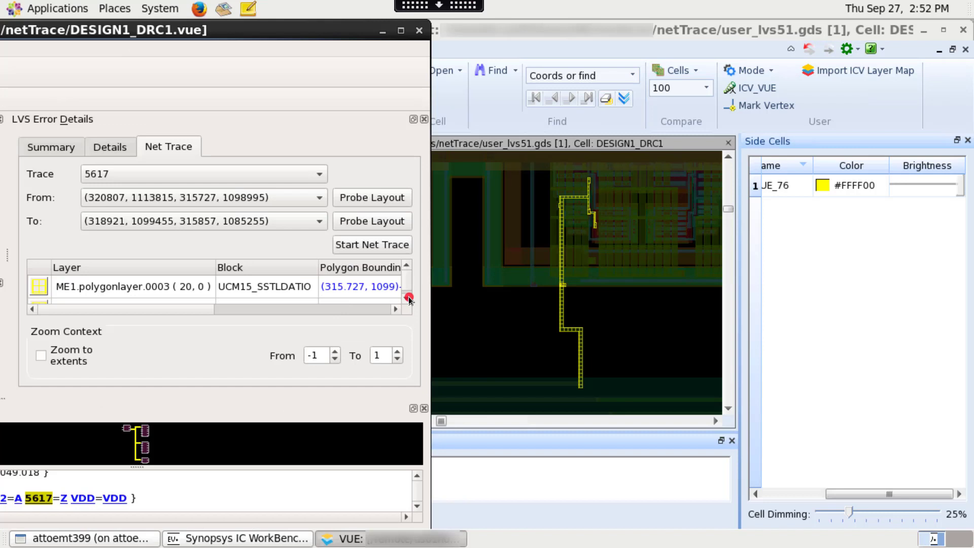
{"action": "left_click", "coordinate": [409, 297]}
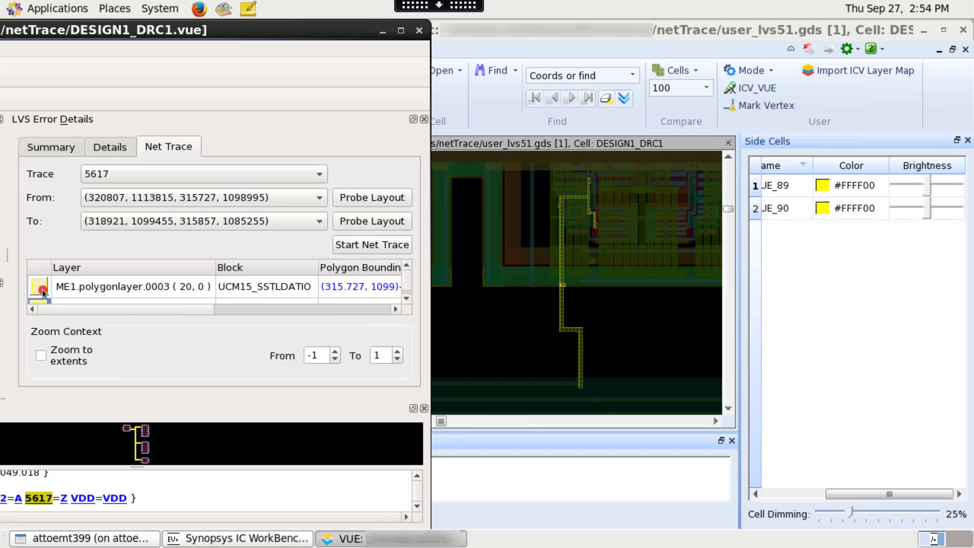
{"action": "left_click", "coordinate": [42, 289]}
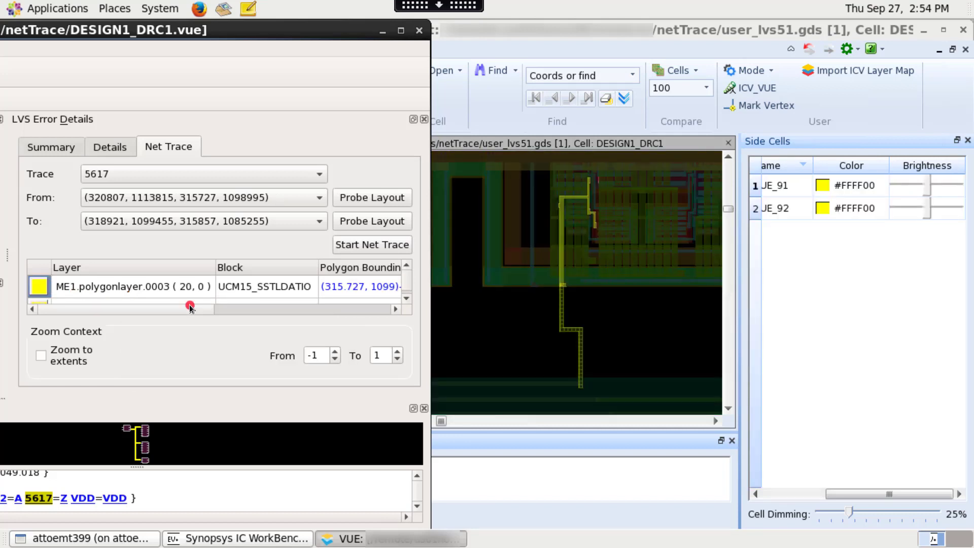
{"action": "left_click", "coordinate": [406, 298]}
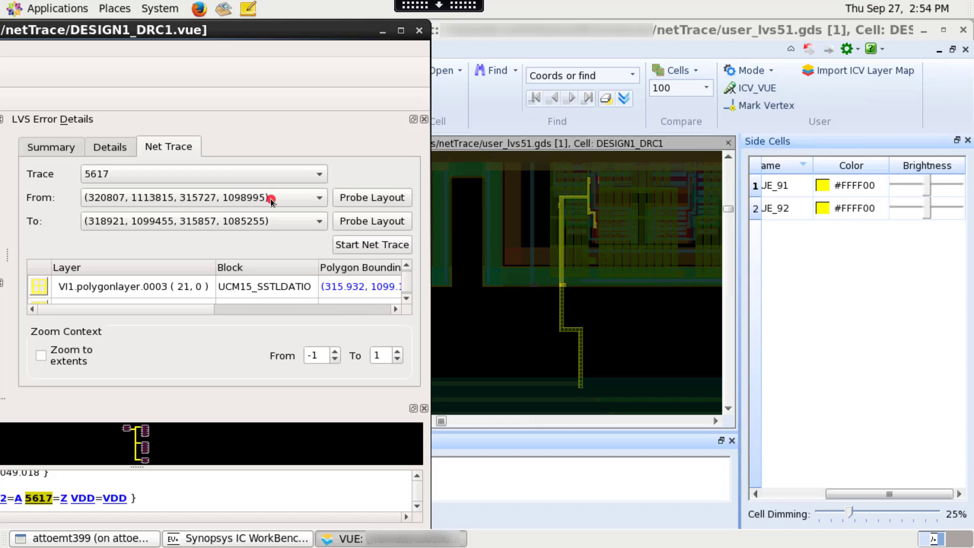
{"action": "left_click", "coordinate": [40, 294]}
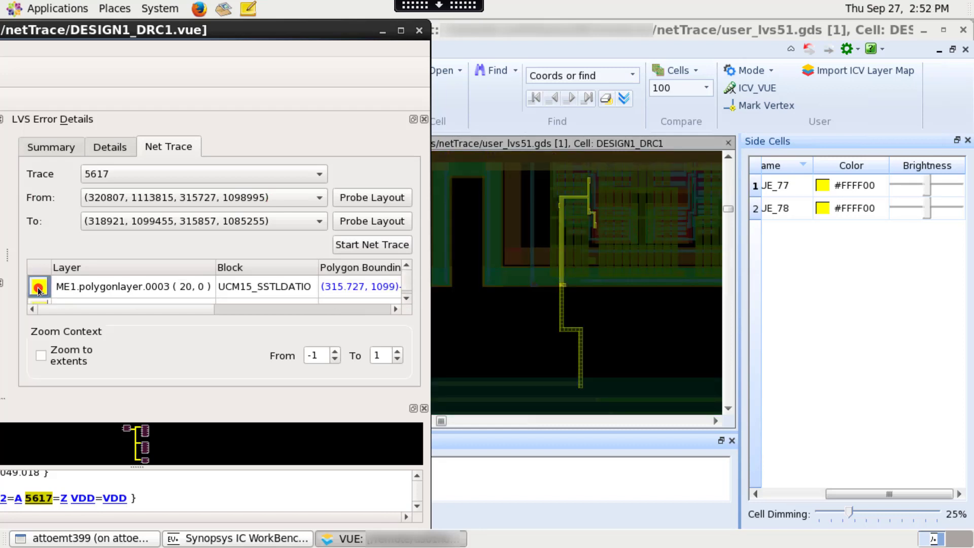
{"action": "left_click", "coordinate": [40, 290]}
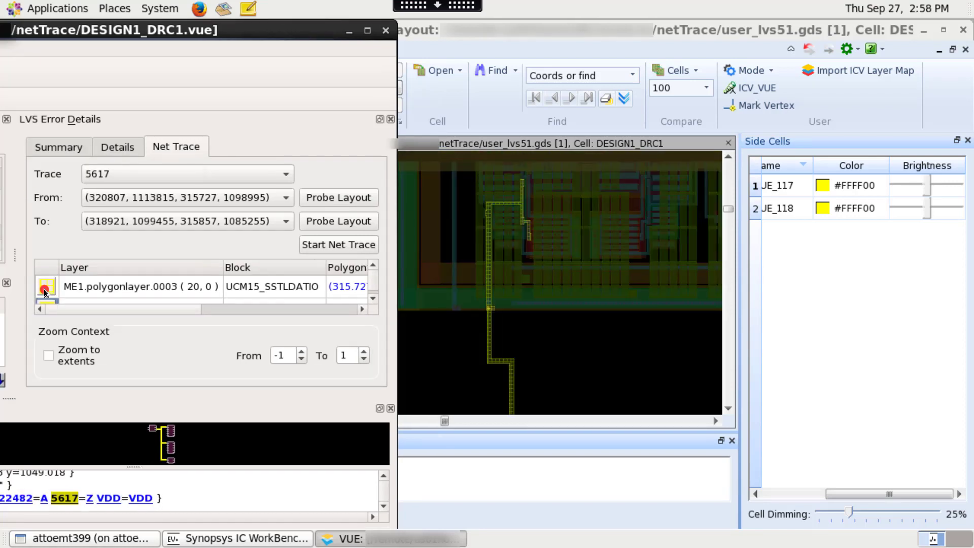
Step: Highlight the ME2.polygonlayer polygon using its colour swatch in the Layer table
{"action": "left_click", "coordinate": [98, 301]}
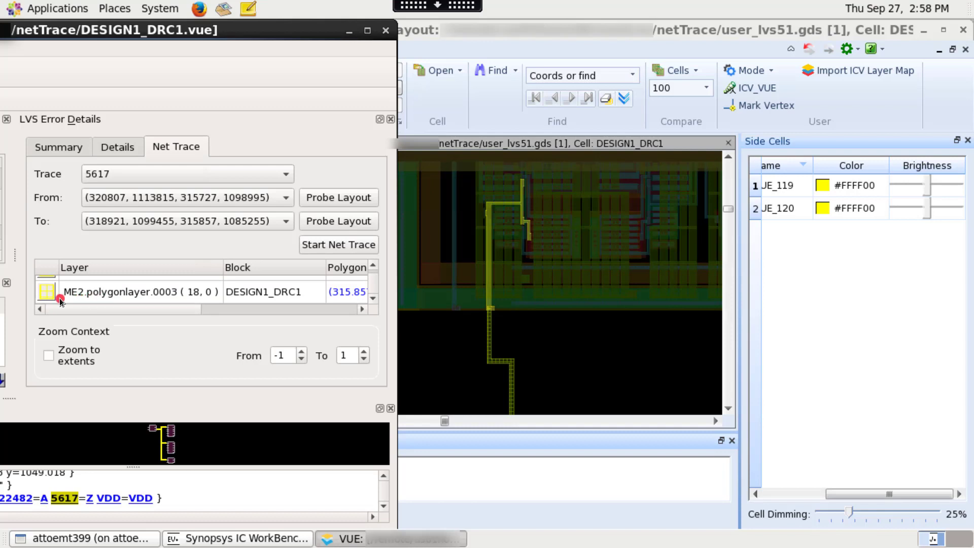
{"action": "left_click", "coordinate": [42, 299]}
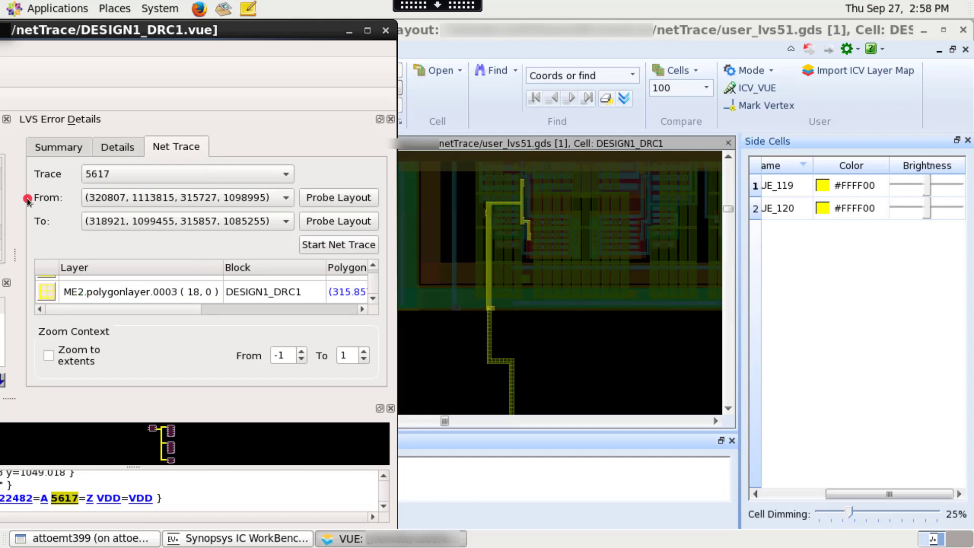